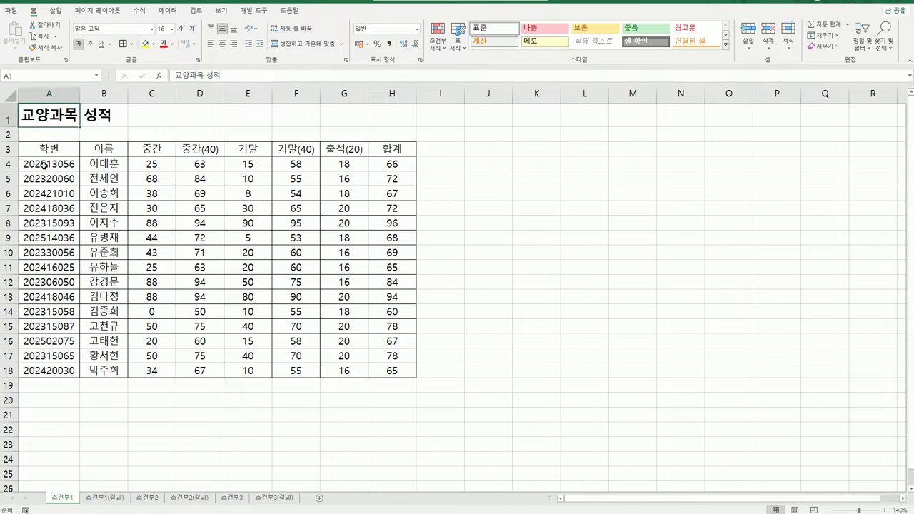
Select the student records in A4:H18 and start a new conditional formatting rule that uses a formula to determine which cells to format.
drag(43, 165, 380, 371)
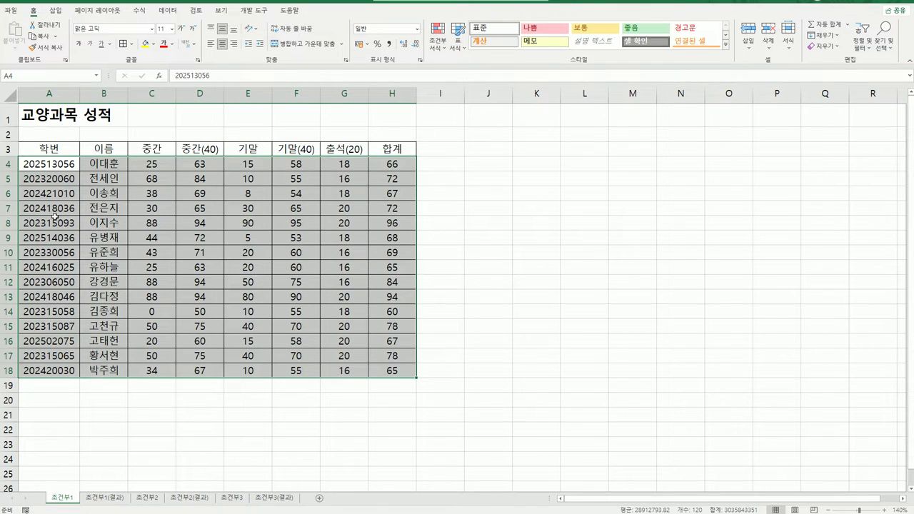
drag(62, 144, 386, 148)
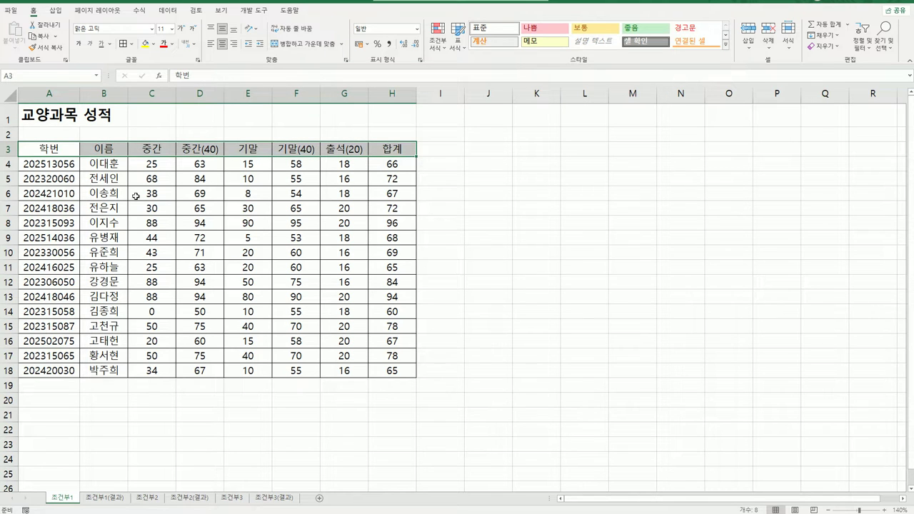
drag(50, 165, 114, 221)
drag(245, 306, 373, 370)
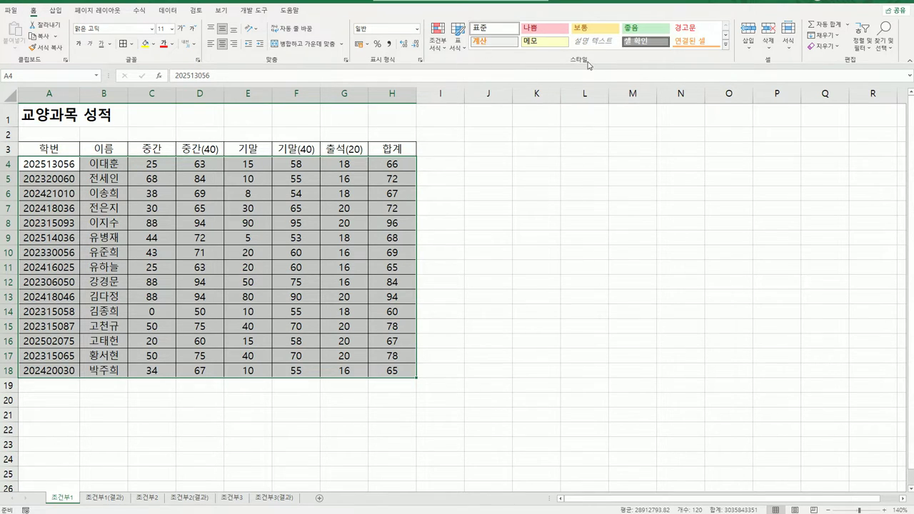
click(438, 43)
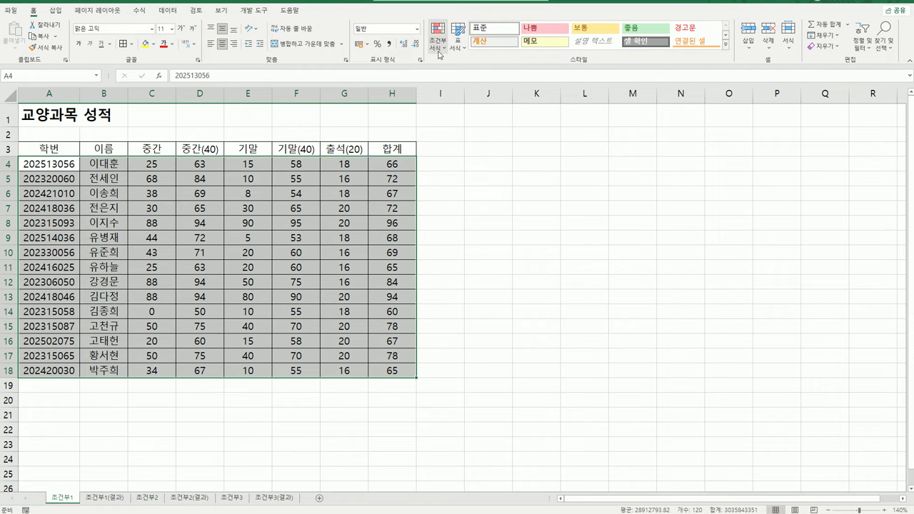
click(404, 32)
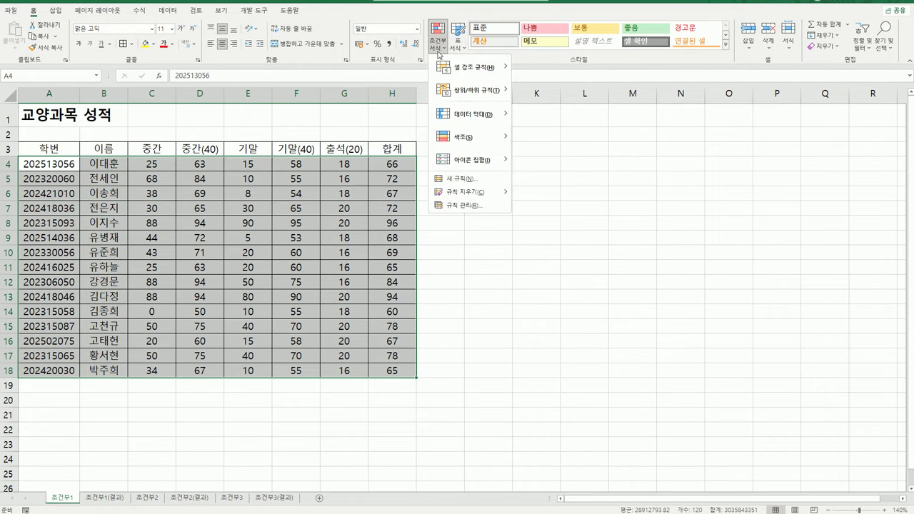
click(454, 179)
drag(601, 193, 487, 165)
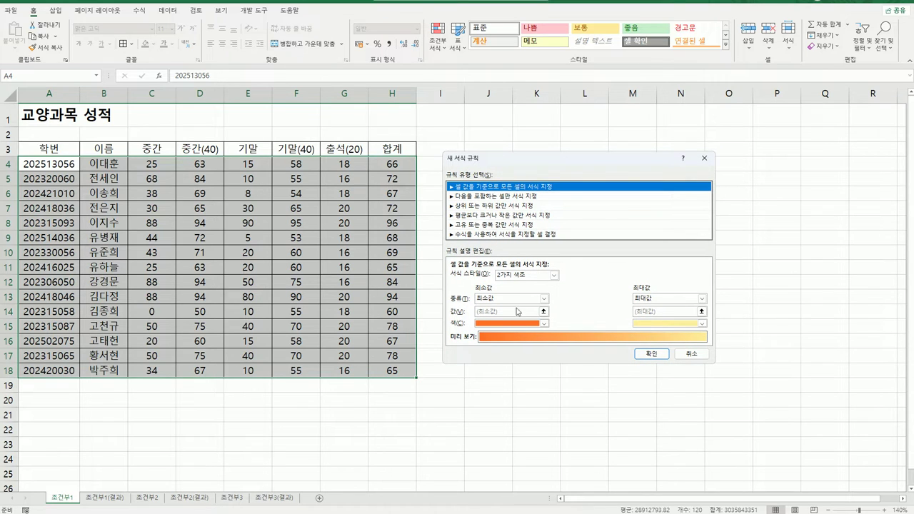
click(484, 234)
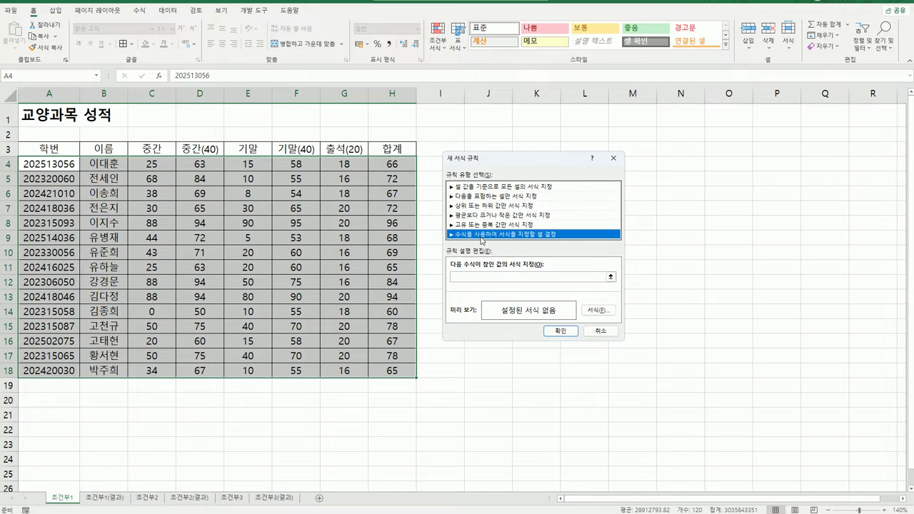
Enter the rule formula =left($A4,4)="2024" to match rows whose student ID starts with 2024.
click(471, 279)
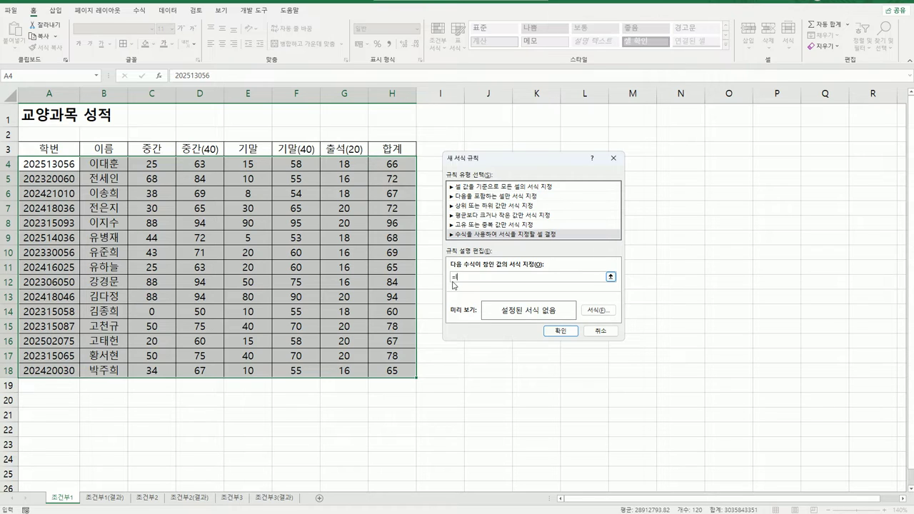
text(left()
click(53, 164)
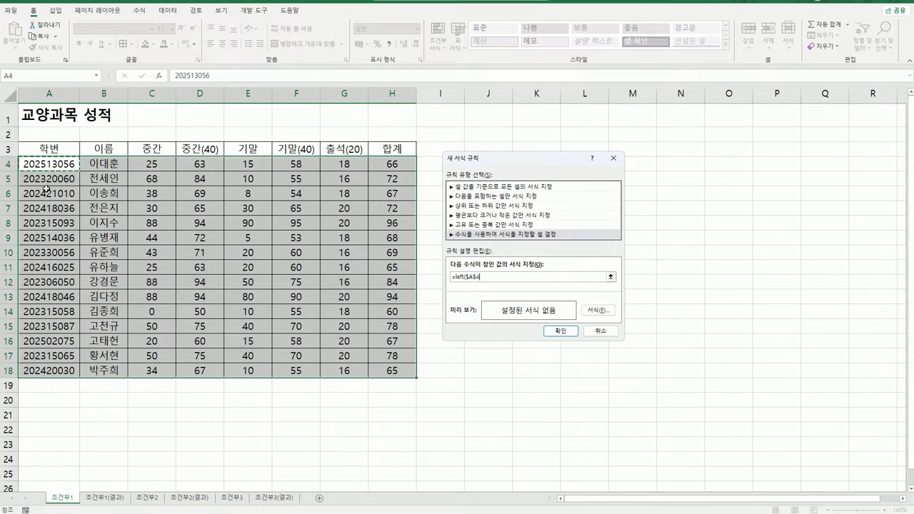
key(F4)
text(,4)="2024)
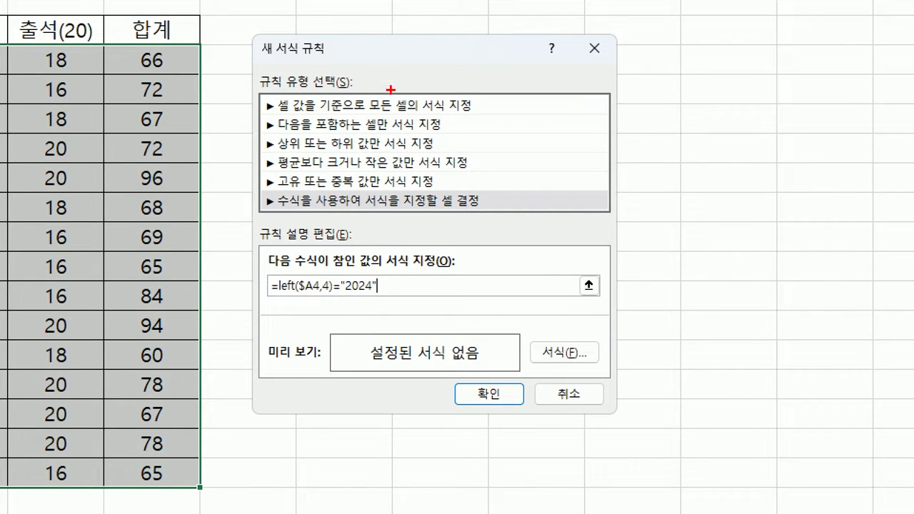
mouse_move(497, 211)
mouse_down()
mouse_move(250, 188)
mouse_move(473, 180)
mouse_move(492, 218)
mouse_move(479, 207)
mouse_up()
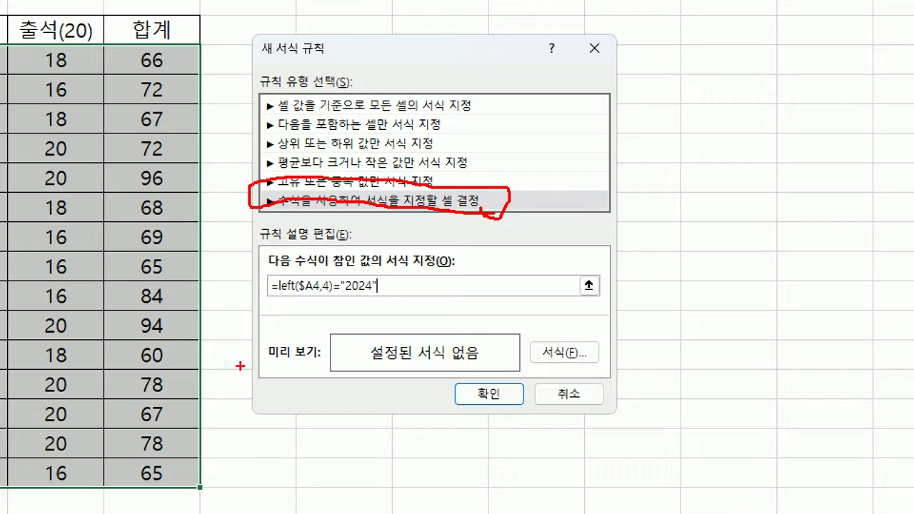
drag(257, 303, 402, 299)
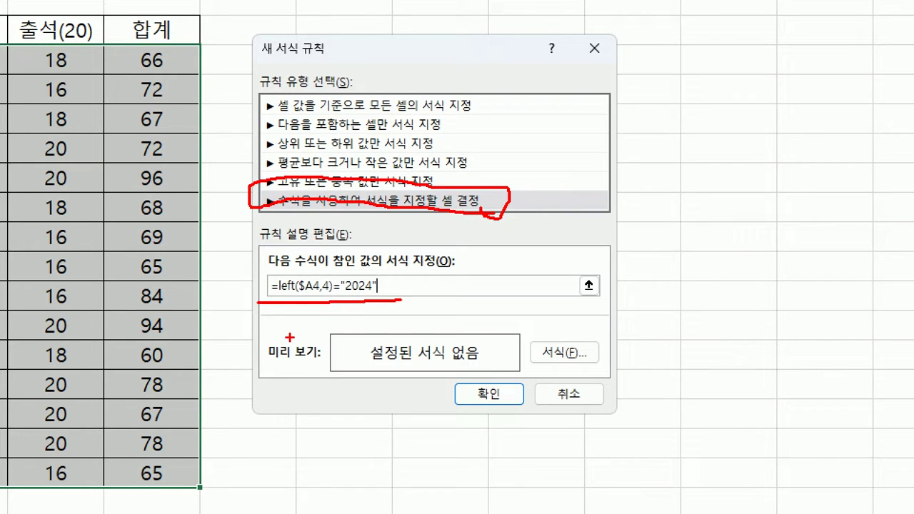
drag(289, 300, 286, 330)
mouse_move(384, 300)
mouse_down()
mouse_move(343, 289)
mouse_move(376, 266)
mouse_move(382, 295)
mouse_up()
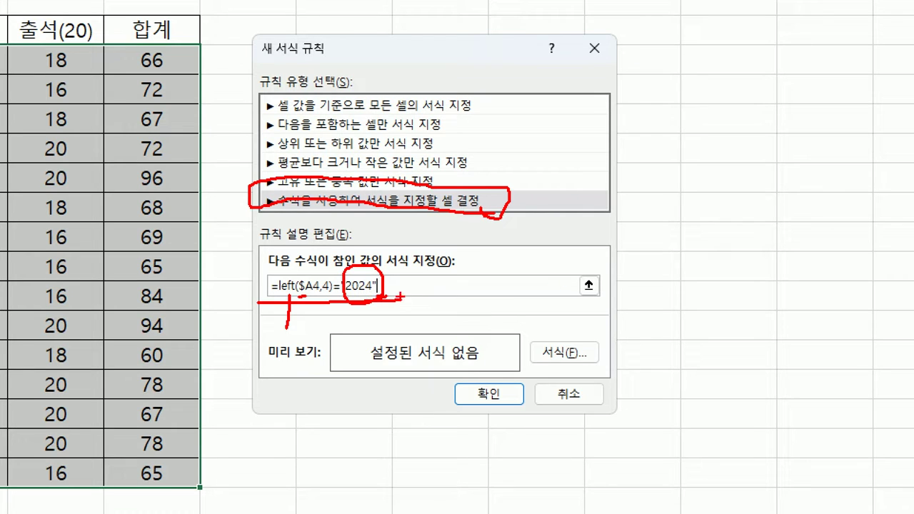
mouse_move(615, 369)
mouse_down()
mouse_move(544, 370)
mouse_move(614, 334)
mouse_move(593, 379)
mouse_up()
key(Escape)
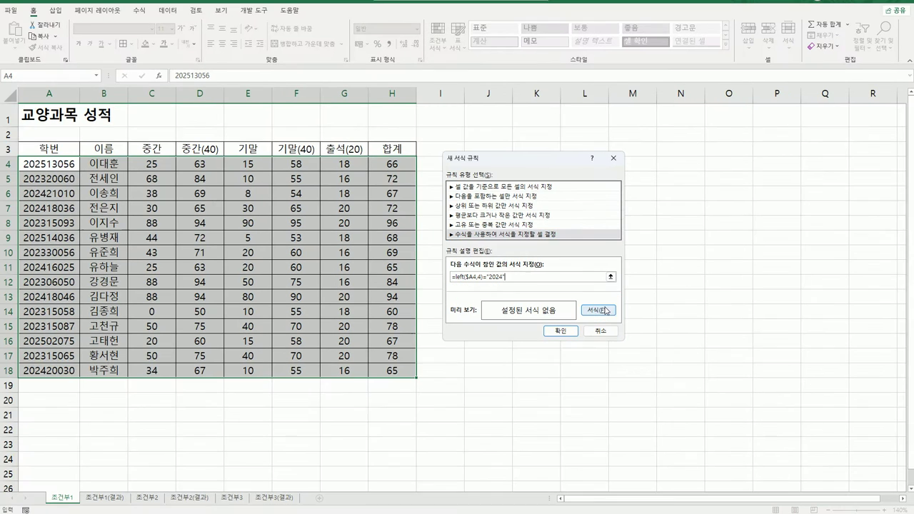
Set the rule's font colour to standard blue and apply the rule to the student records.
click(596, 311)
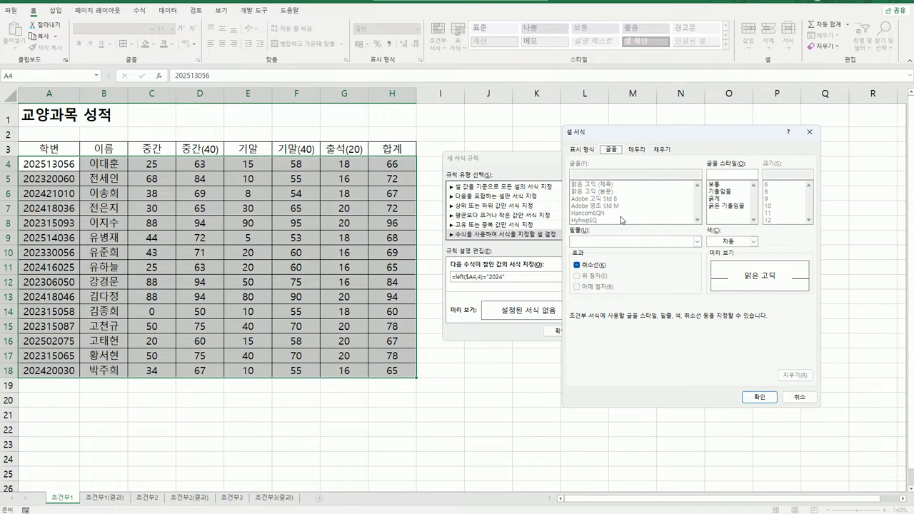
click(754, 242)
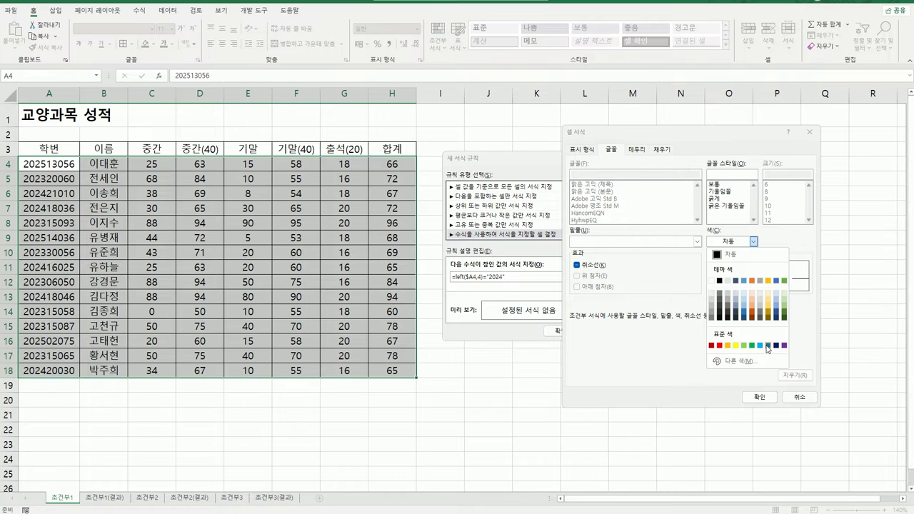
click(767, 346)
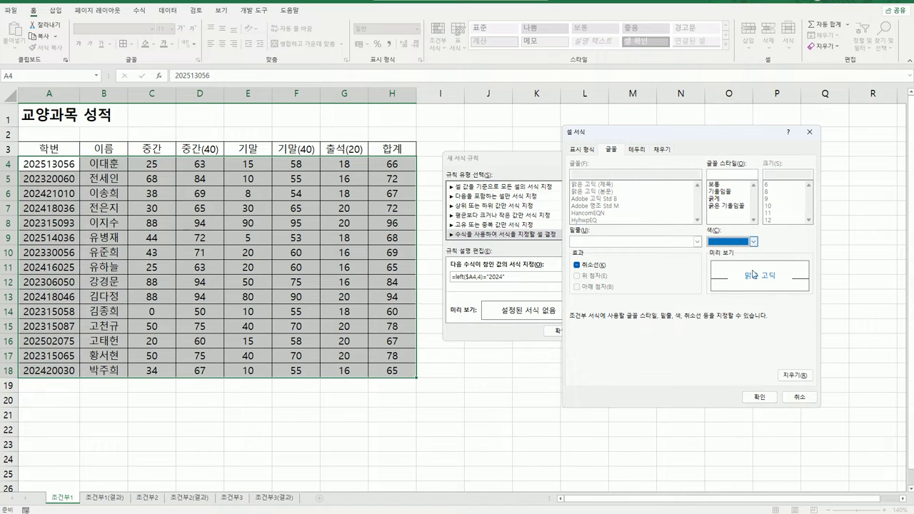
click(759, 398)
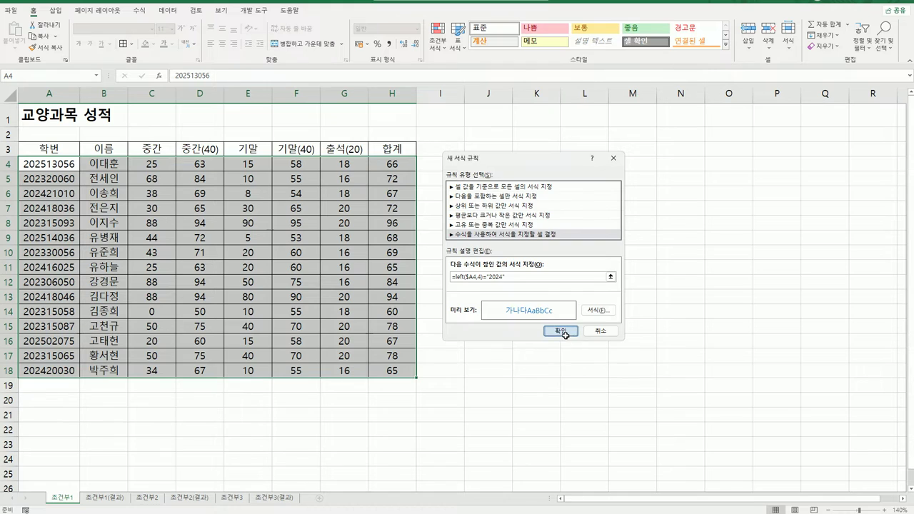
click(561, 331)
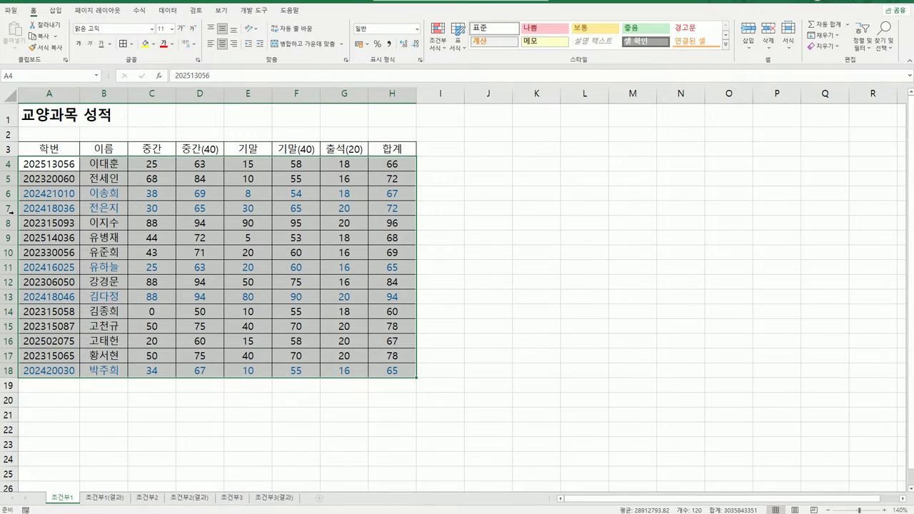
Check the student IDs in the formatted rows and compare the 조건부1 sheet with the 조건부1(결과) sheet.
click(45, 192)
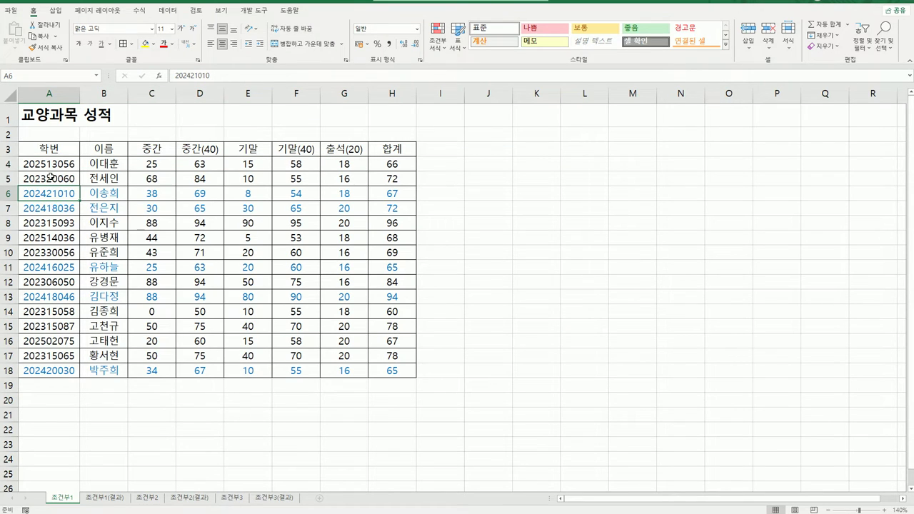
click(38, 374)
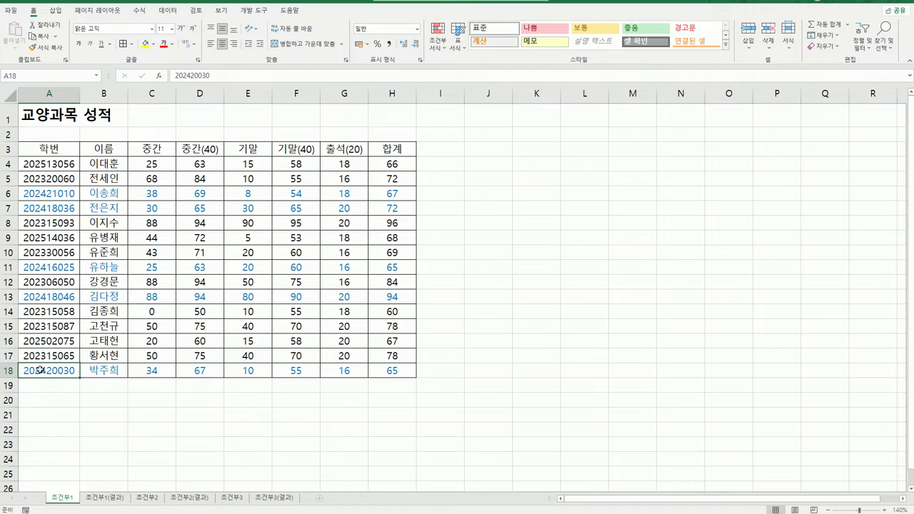
click(56, 298)
click(47, 271)
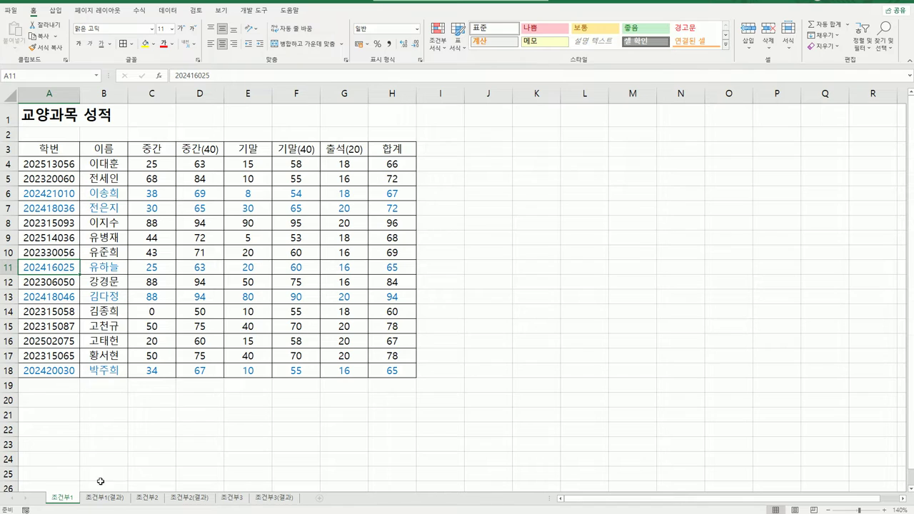
click(111, 501)
click(73, 501)
On the 조건부2 sheet, start a formula-based conditional formatting rule for the payroll records in A4:G15.
click(87, 499)
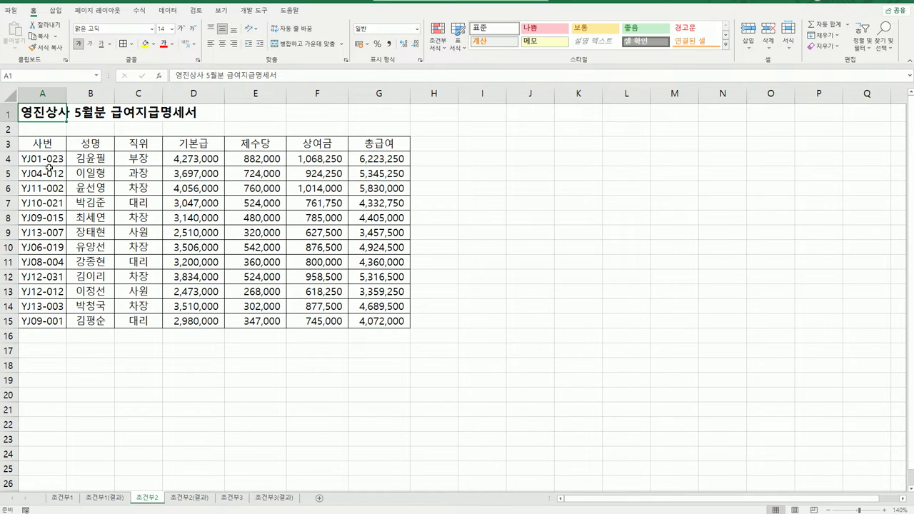
drag(46, 163, 386, 323)
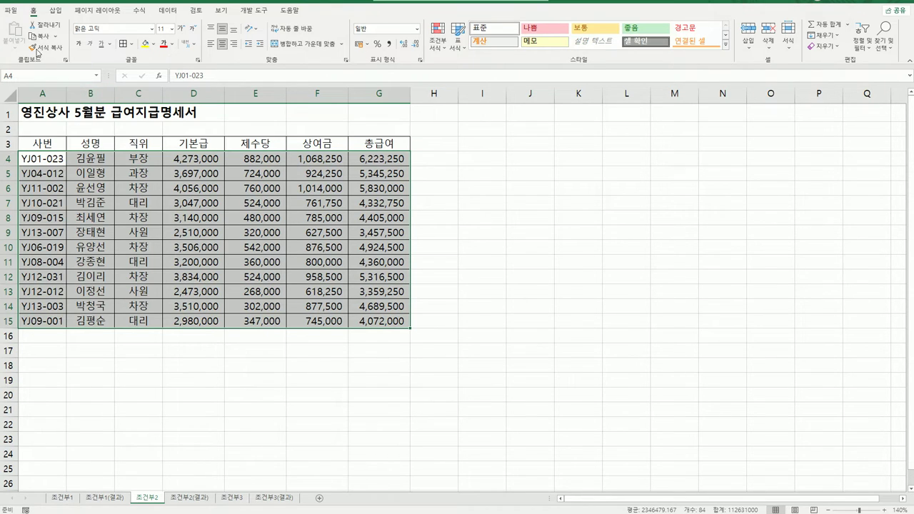
click(437, 40)
click(476, 183)
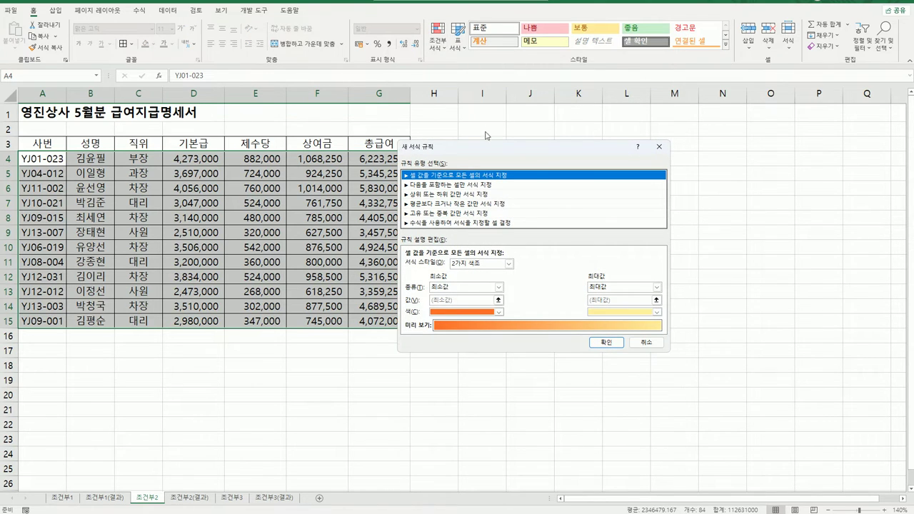
drag(482, 146, 545, 136)
click(514, 213)
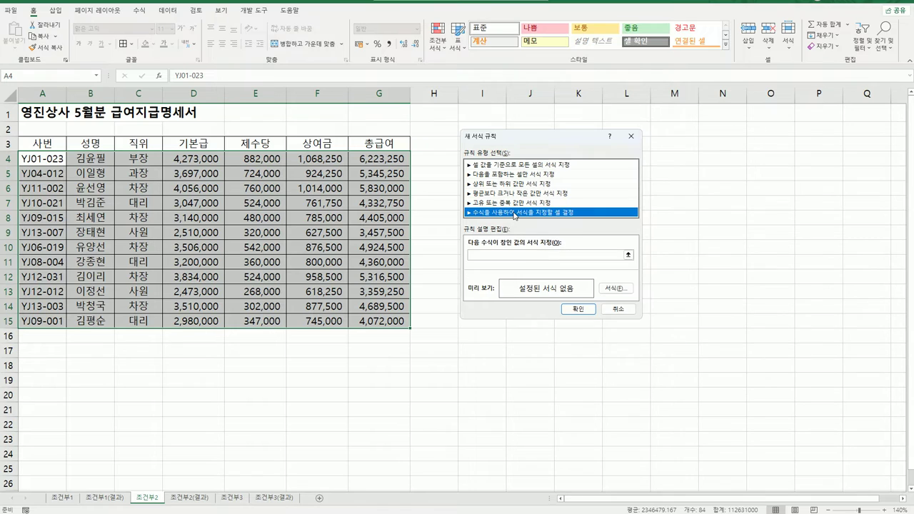
Begin the rule formula with an AND function whose first condition is $C4="차장".
click(503, 255)
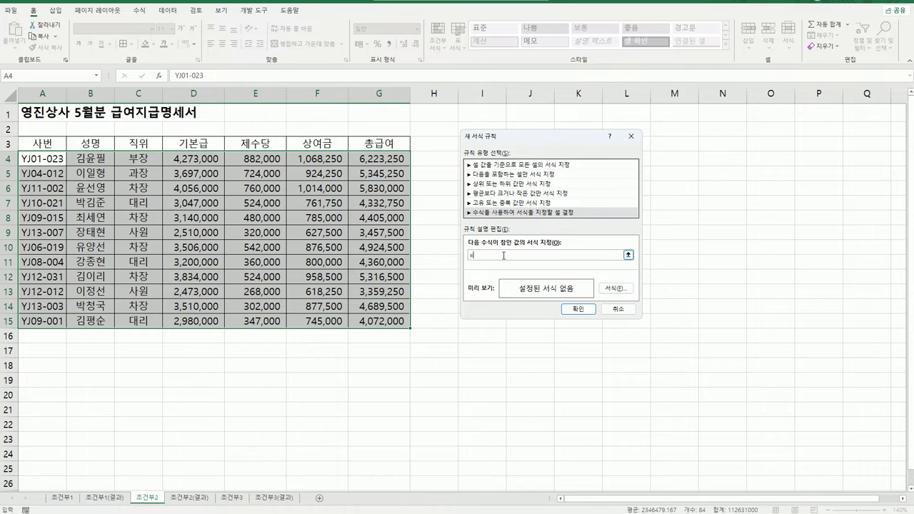
text(and()
click(152, 157)
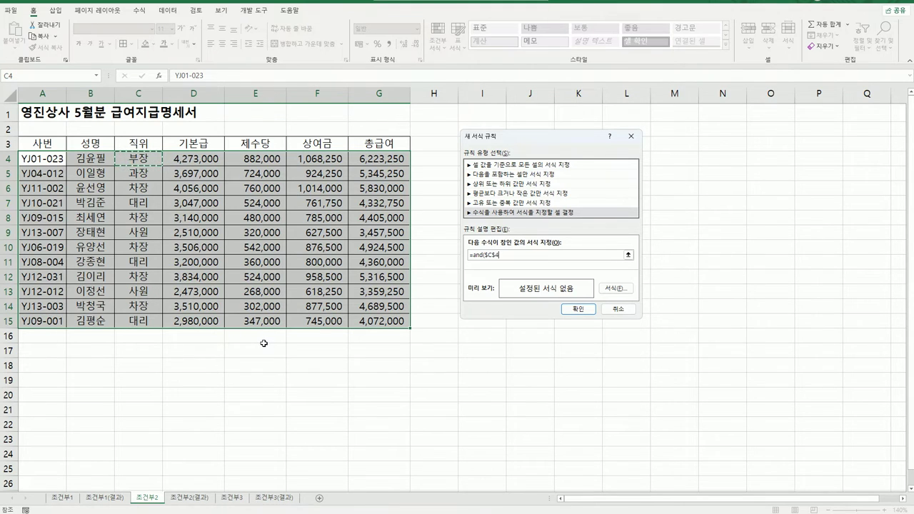
key(F4)
key(F4)
text(=)
text("차장)
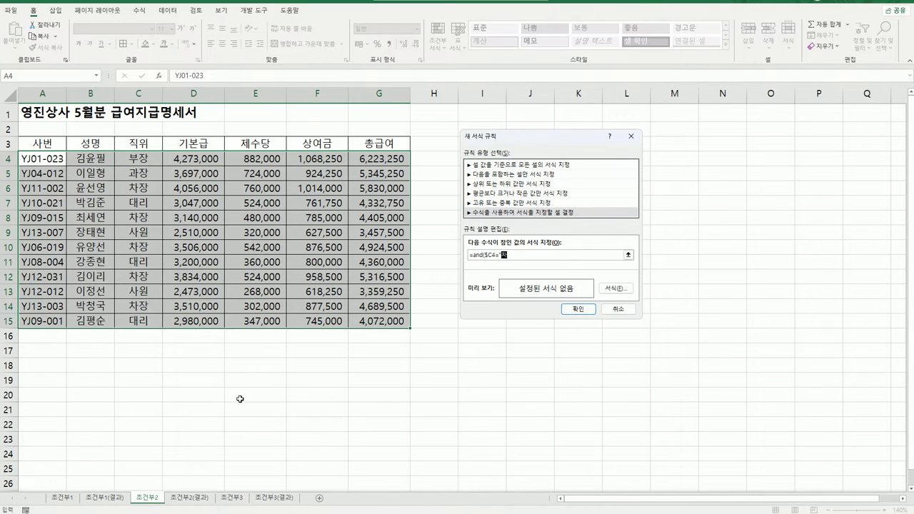
text(",)
Add $G4<5000000 as the second condition and close the AND formula.
click(385, 160)
key(F4)
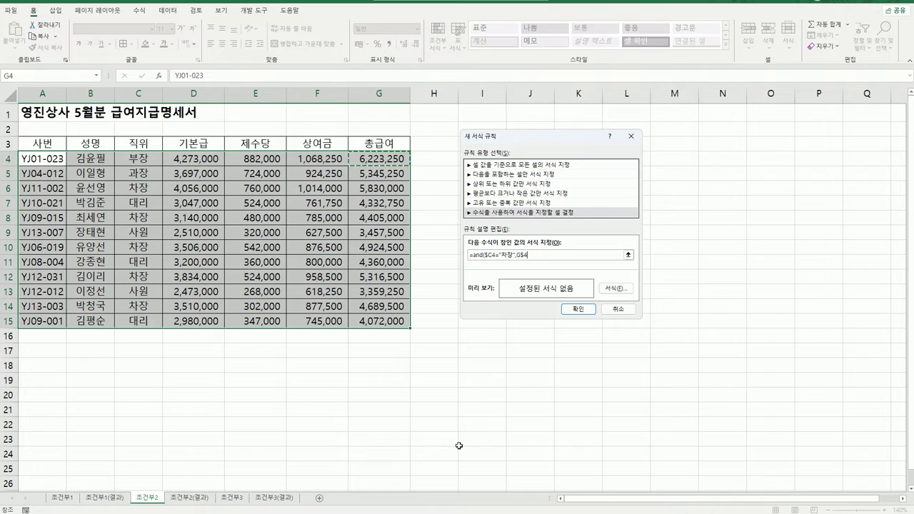
key(F4)
text(<)
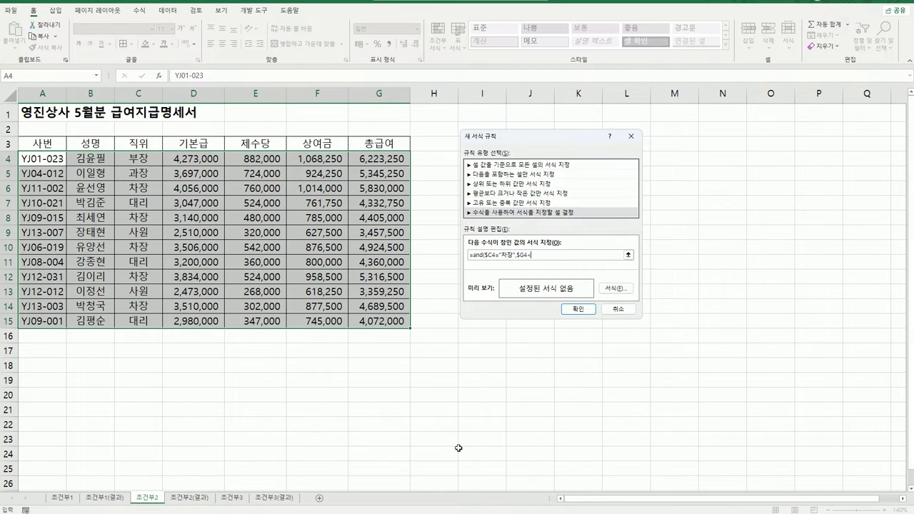
text(5000000))
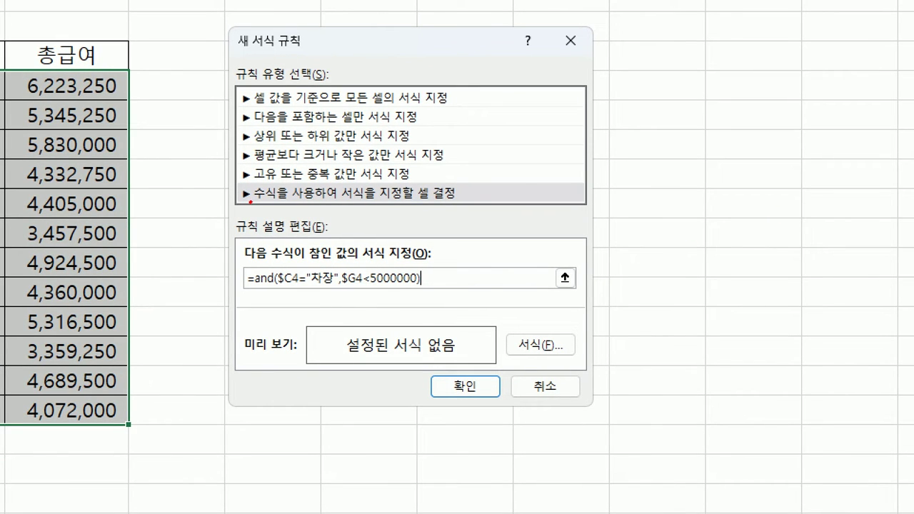
drag(251, 203, 469, 208)
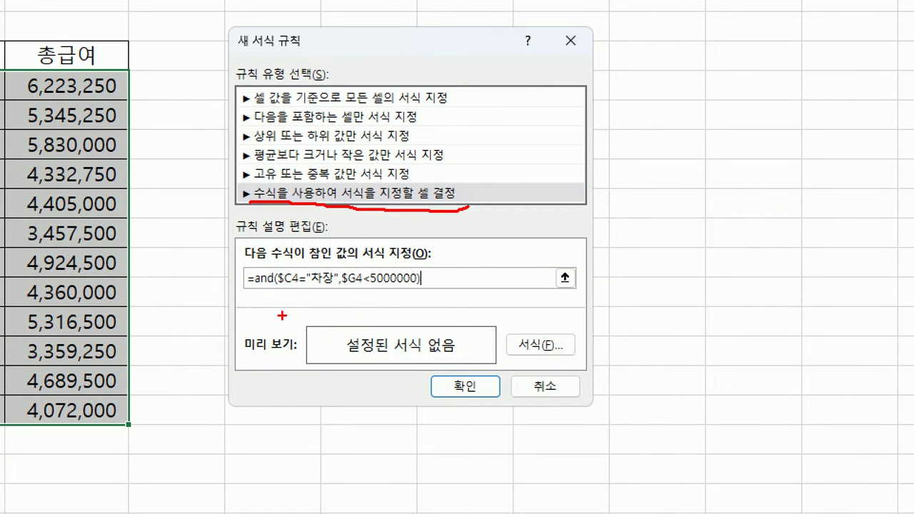
drag(279, 288, 325, 286)
drag(350, 288, 430, 288)
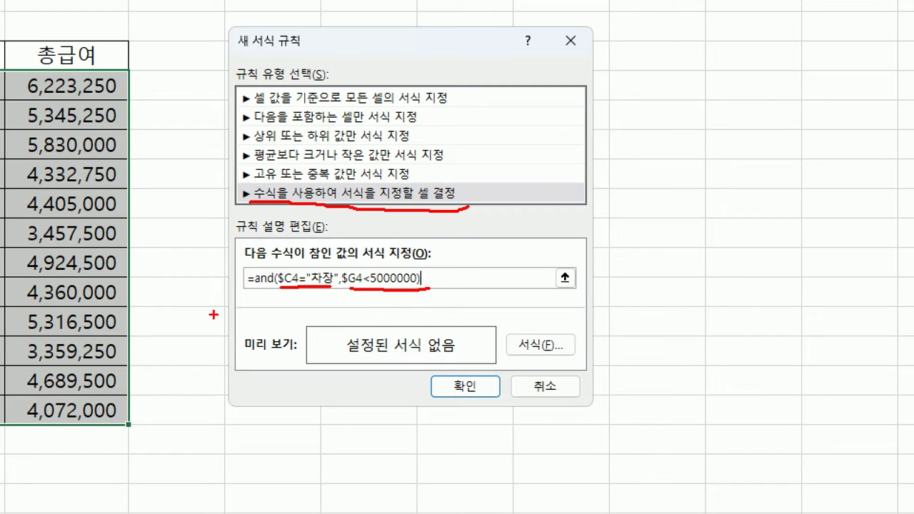
drag(248, 288, 273, 290)
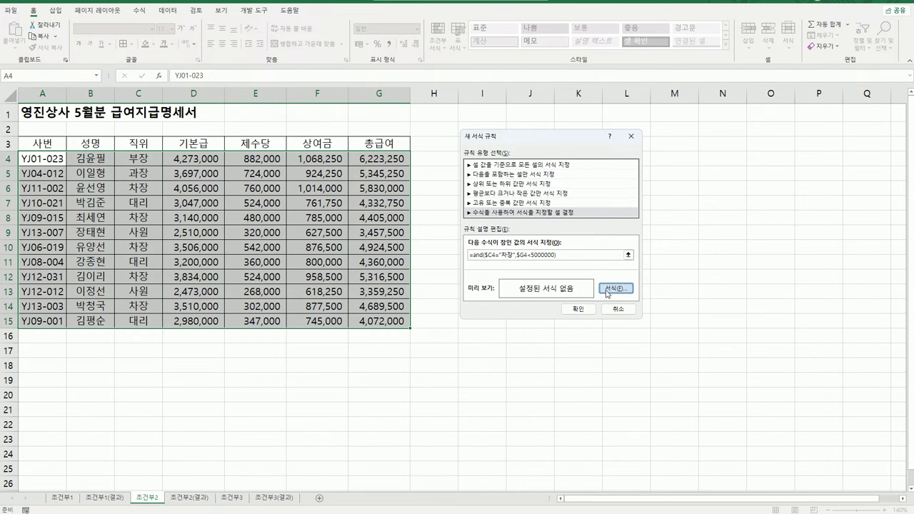
Give the rule a bold (굵게), standard red font format and apply it to the payroll records.
click(610, 289)
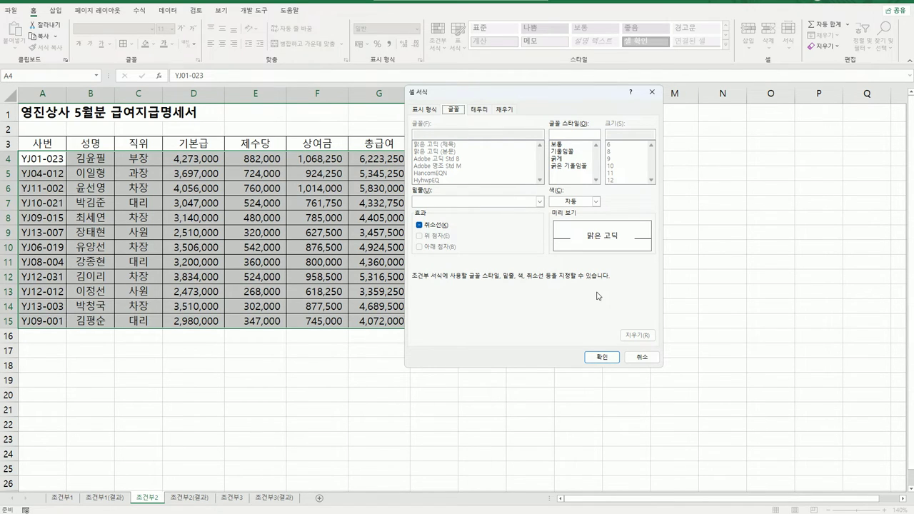
click(561, 158)
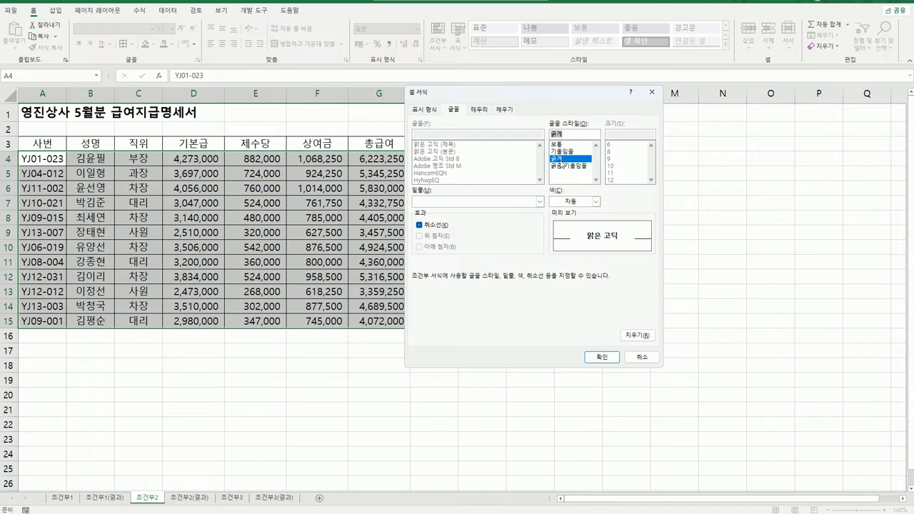
click(596, 202)
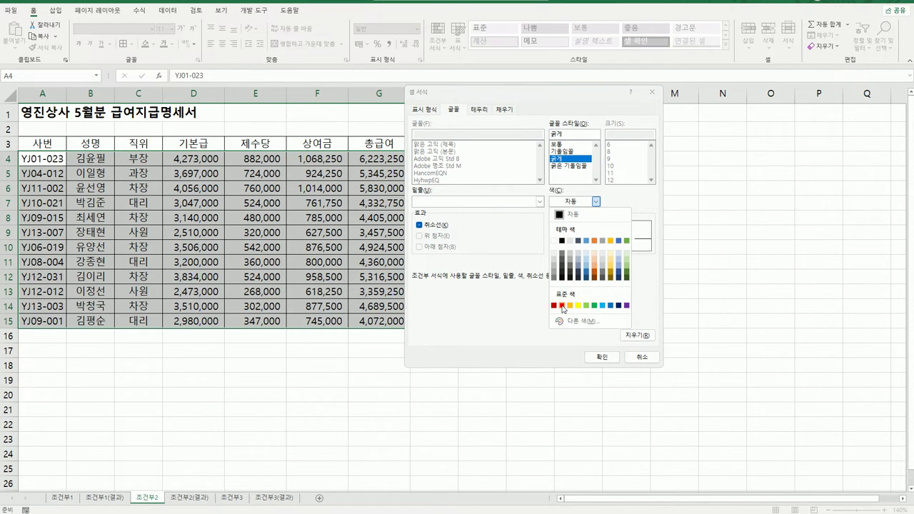
click(562, 306)
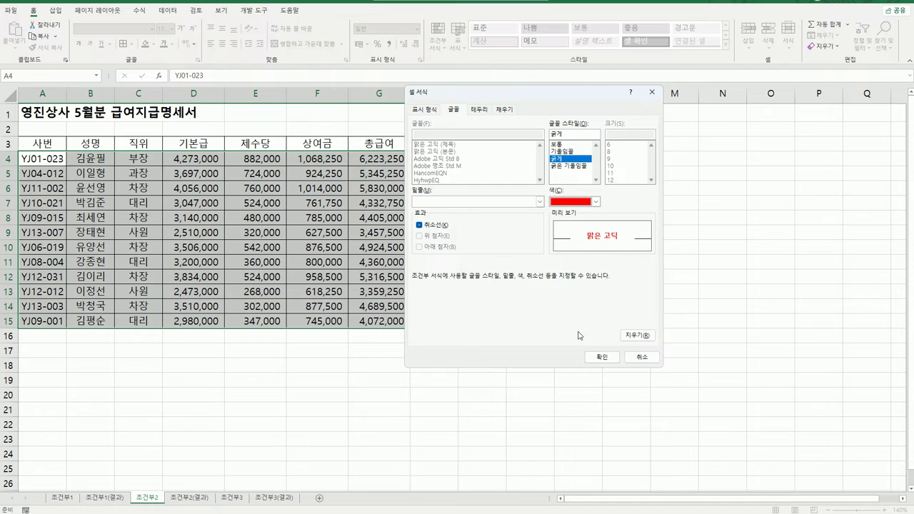
click(598, 357)
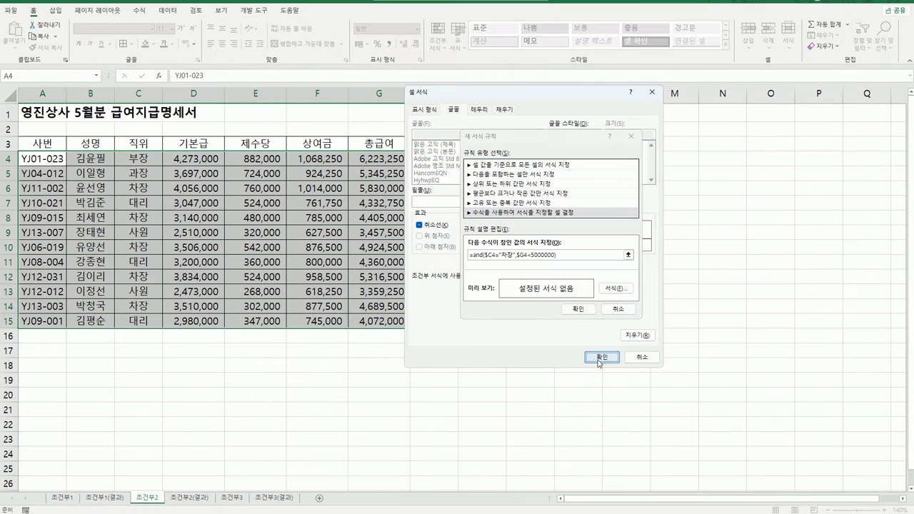
click(578, 310)
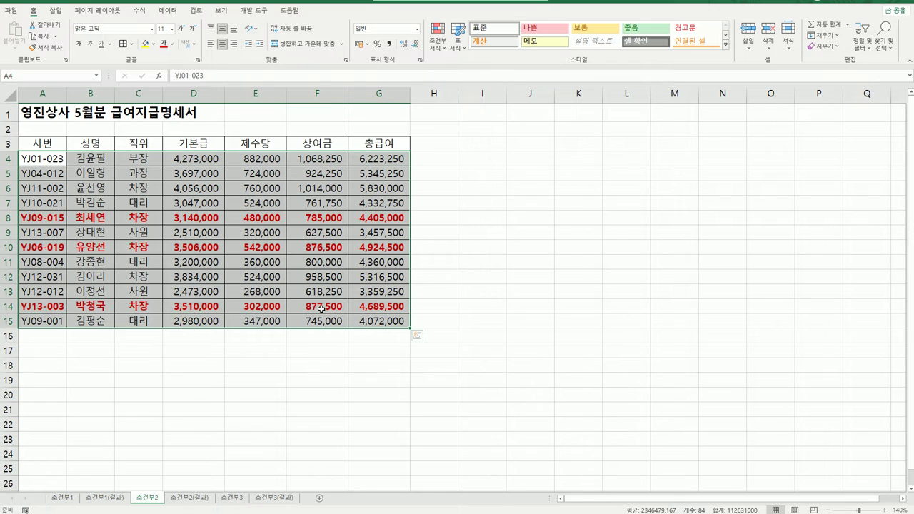
Check the 직위 and 총급여 values in the formatted rows and compare the sheet with 조건부2(결과).
click(149, 306)
click(137, 250)
click(138, 220)
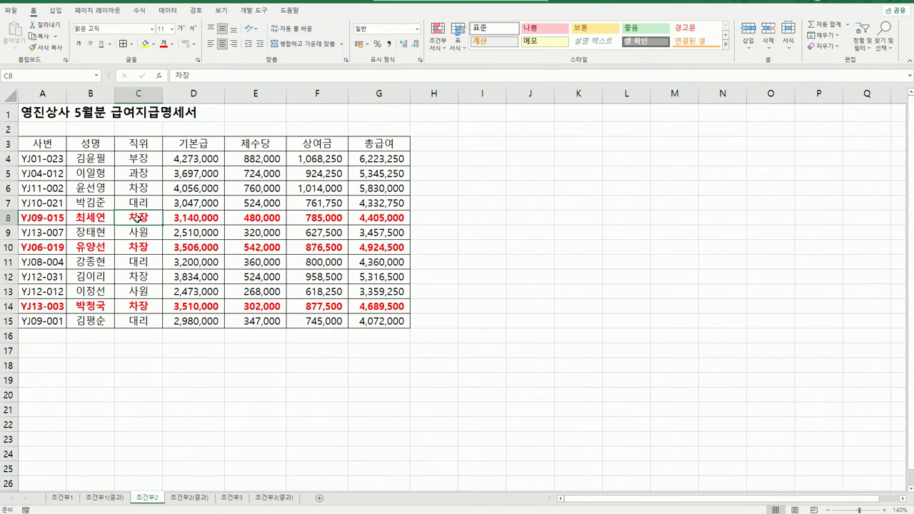
click(378, 220)
click(379, 247)
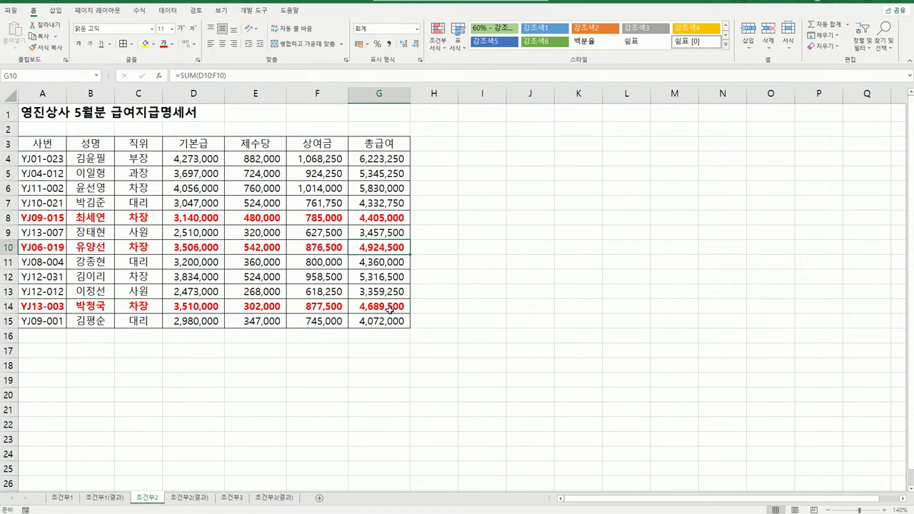
click(389, 309)
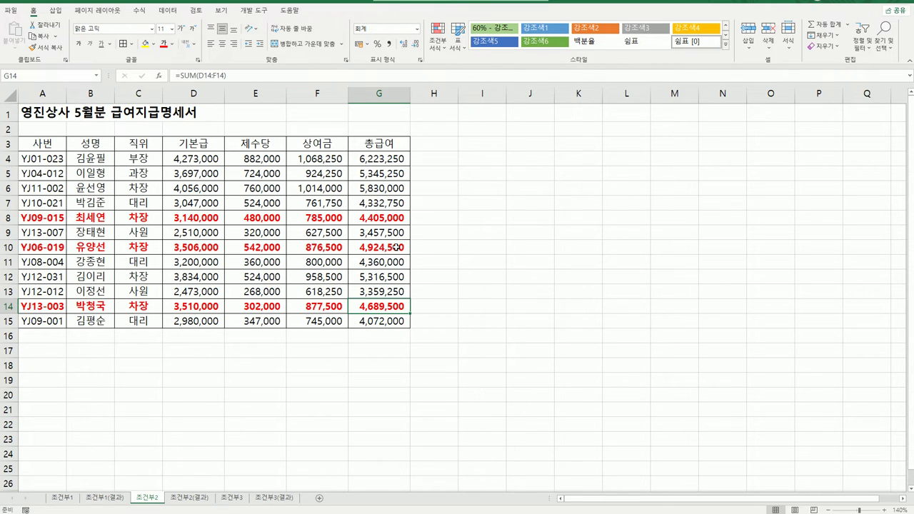
click(210, 499)
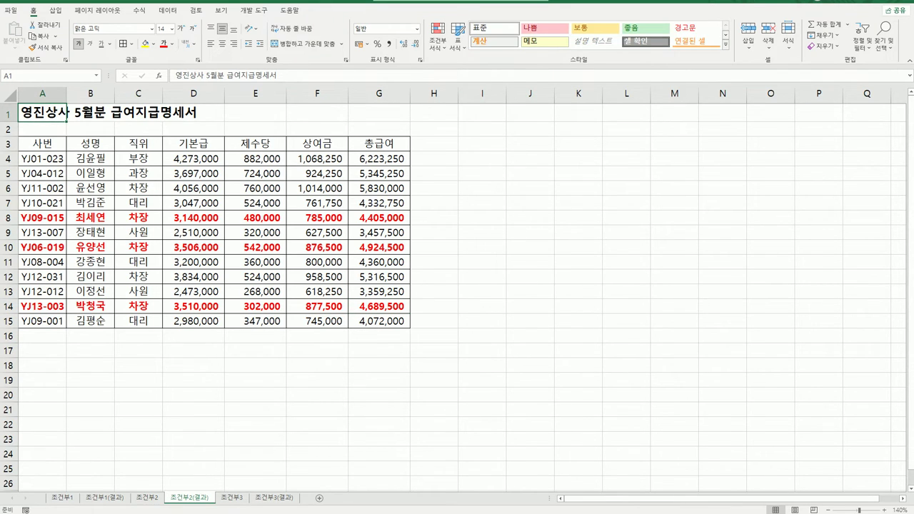
On the 조건부3 sheet, start a formula-based conditional formatting rule for the schedule records in A4:F14.
click(234, 499)
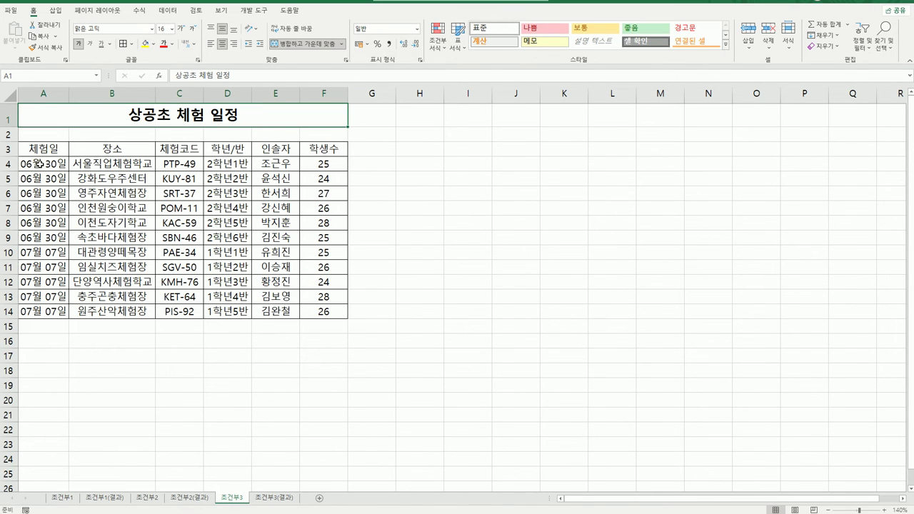
drag(39, 163, 311, 310)
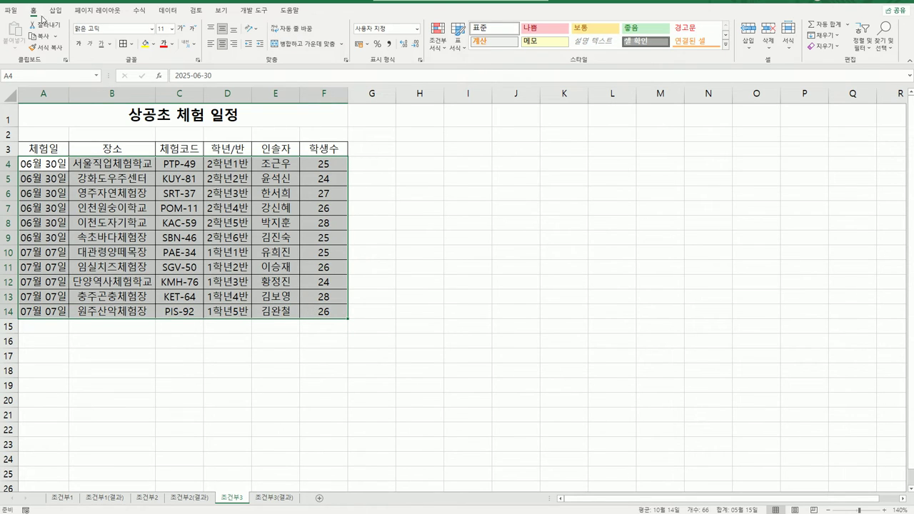
click(439, 39)
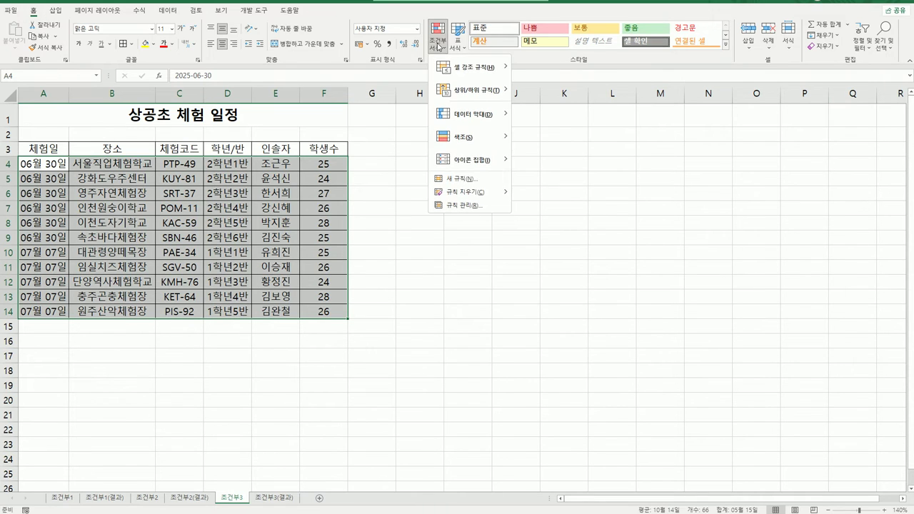
click(459, 181)
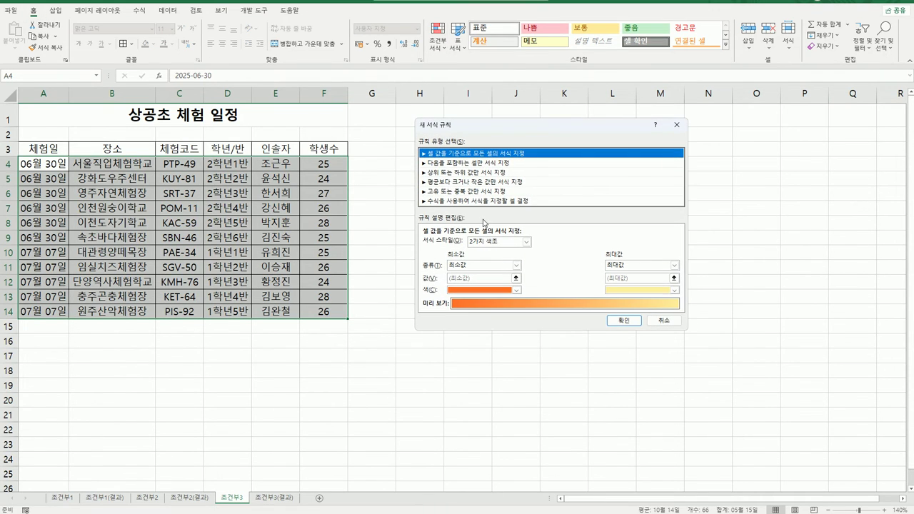
click(482, 201)
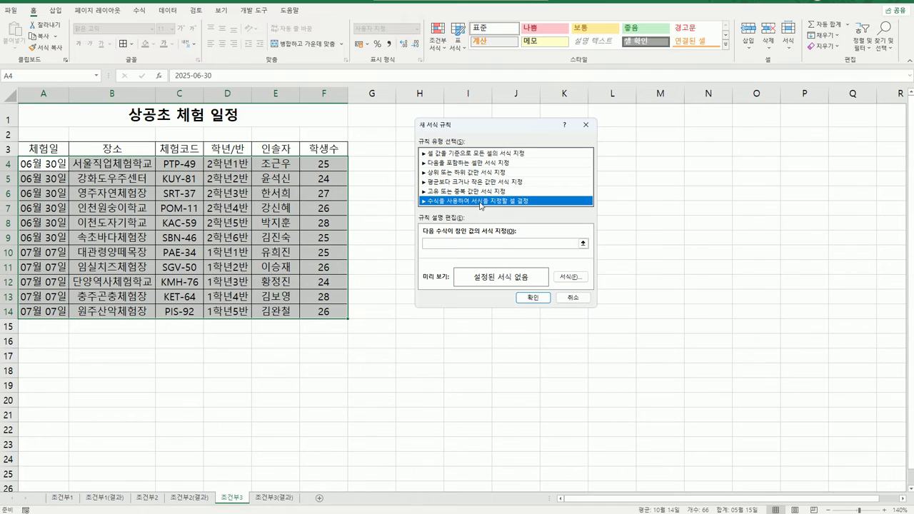
Begin the rule formula with an OR function whose first condition is left($C4,1)="P".
click(467, 243)
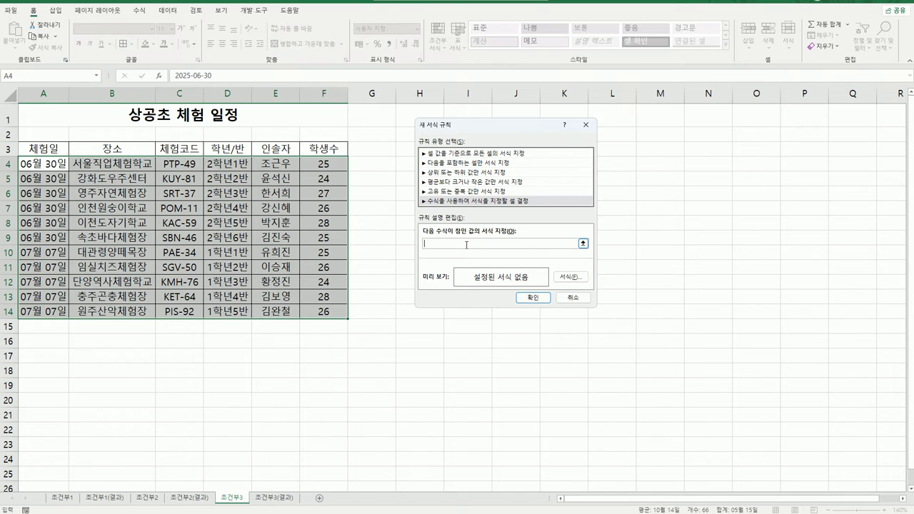
text(=)
text(ㅐ)
text(or(left()
click(184, 166)
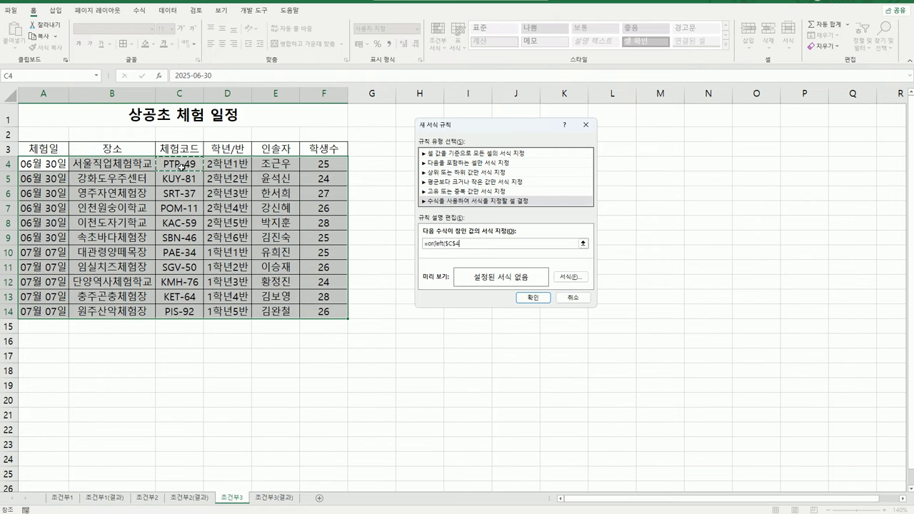
key(F4)
key(F4)
text(,)
Add left($C4,1)="S" as the second condition and close the OR formula.
click(178, 166)
key(F4)
key(F4)
key(F2)
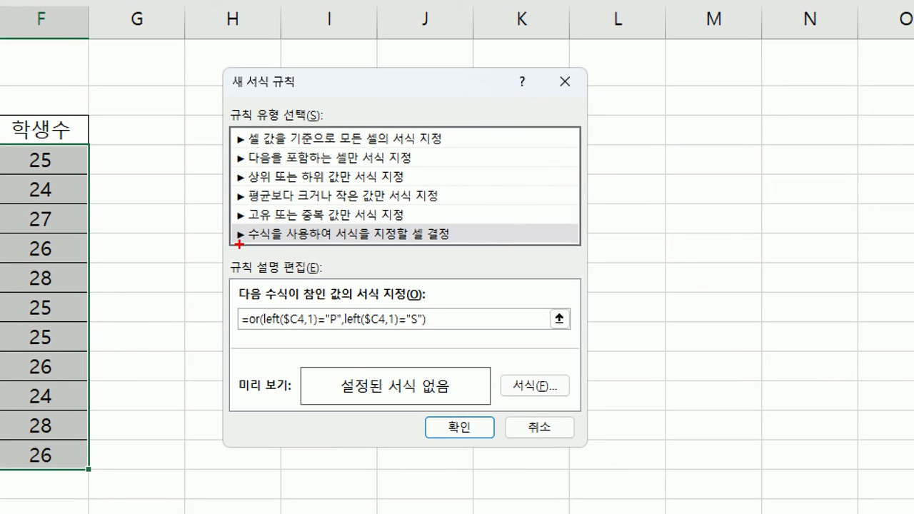
mouse_move(241, 243)
mouse_down()
mouse_move(364, 256)
mouse_move(464, 247)
mouse_up()
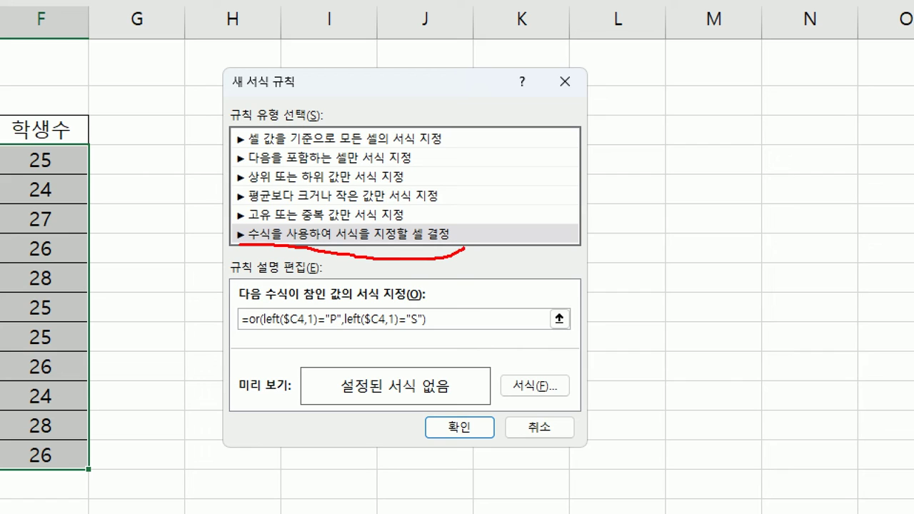
drag(271, 329, 421, 330)
drag(254, 331, 254, 380)
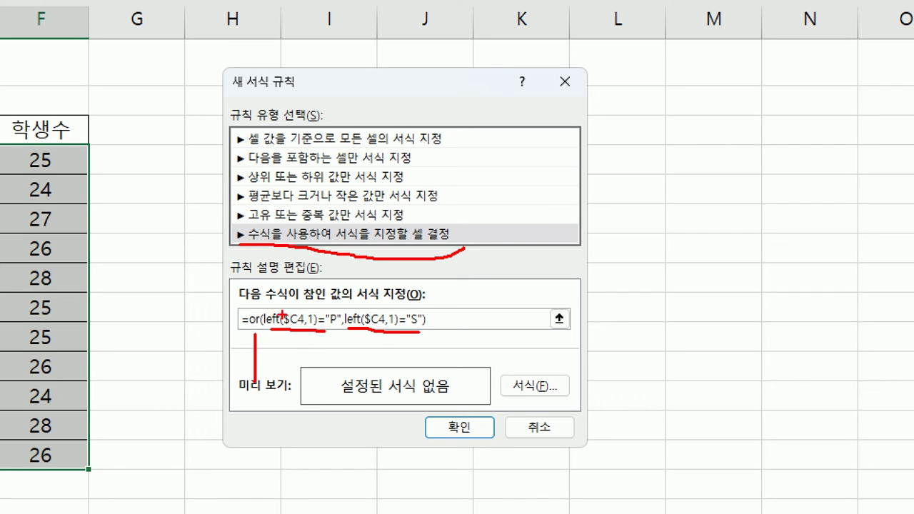
mouse_move(273, 309)
mouse_down()
mouse_move(297, 280)
mouse_move(355, 308)
mouse_up()
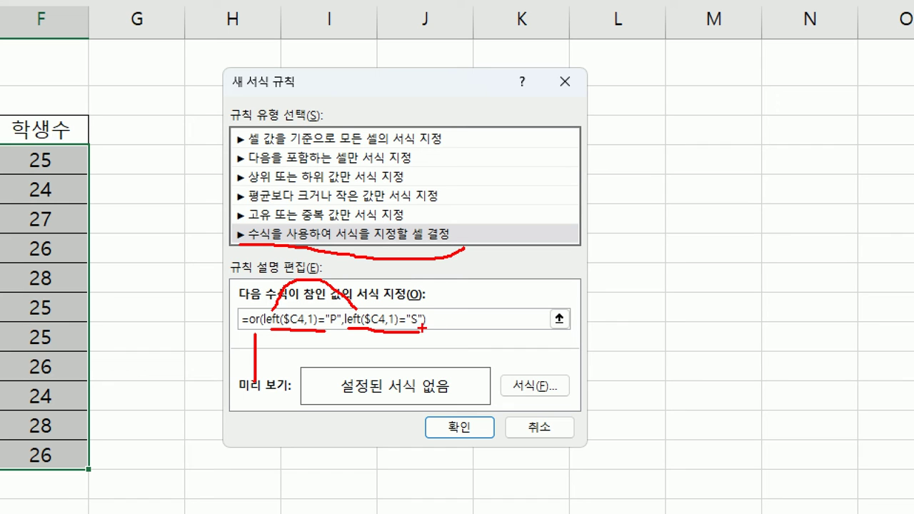
key(Escape)
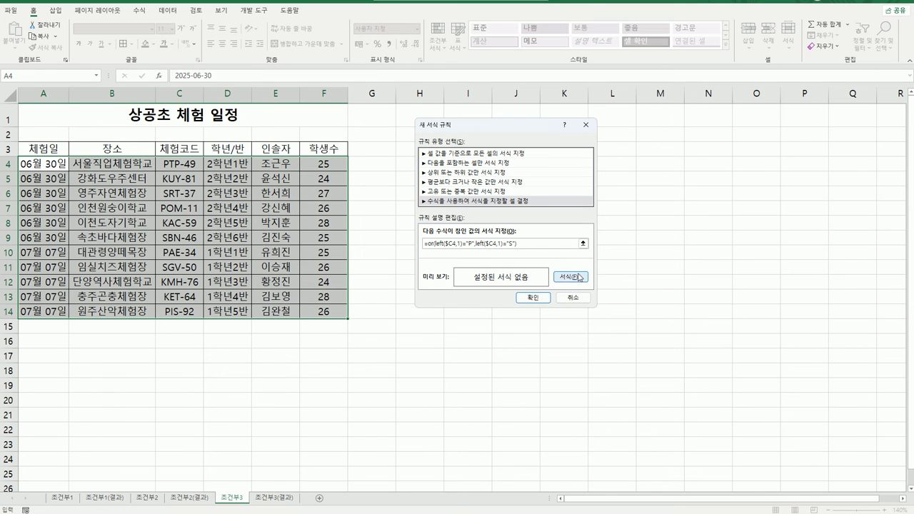
Set the rule's fill background colour to standard green (녹색), leaving the pattern colour on automatic.
click(579, 277)
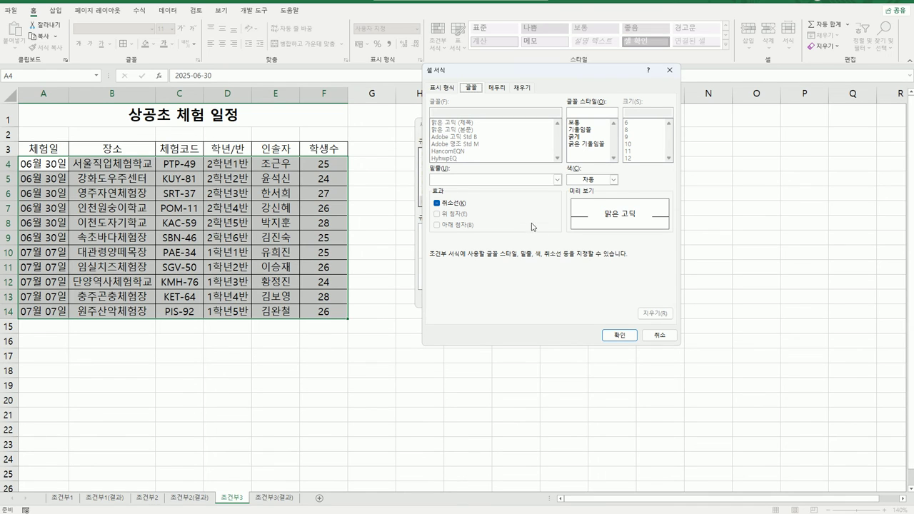
click(521, 88)
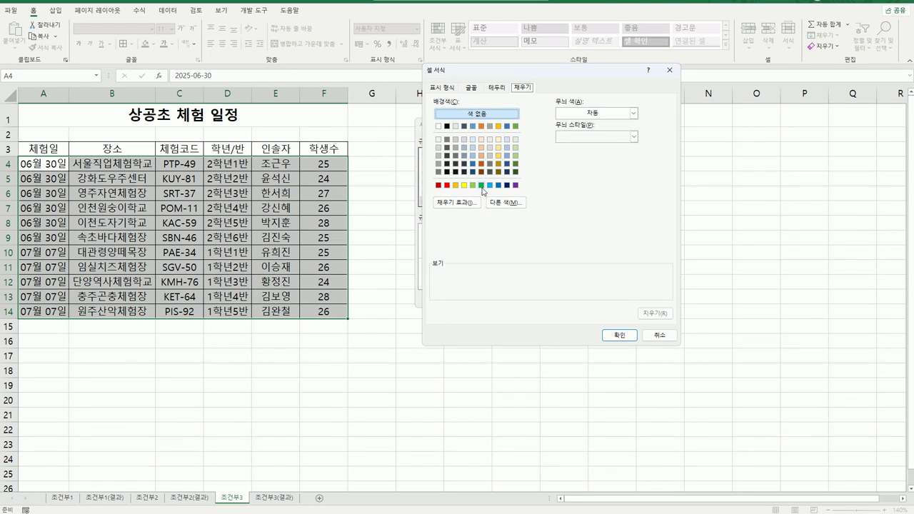
click(632, 113)
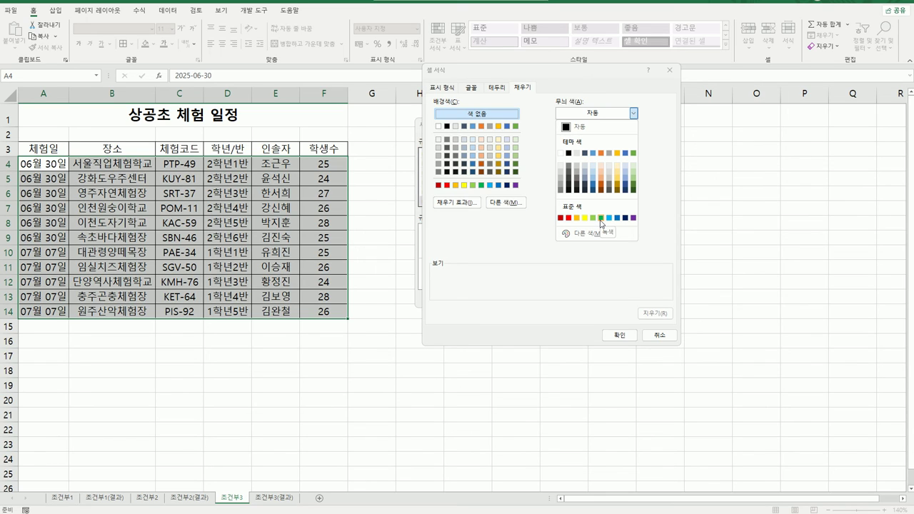
click(452, 106)
click(481, 184)
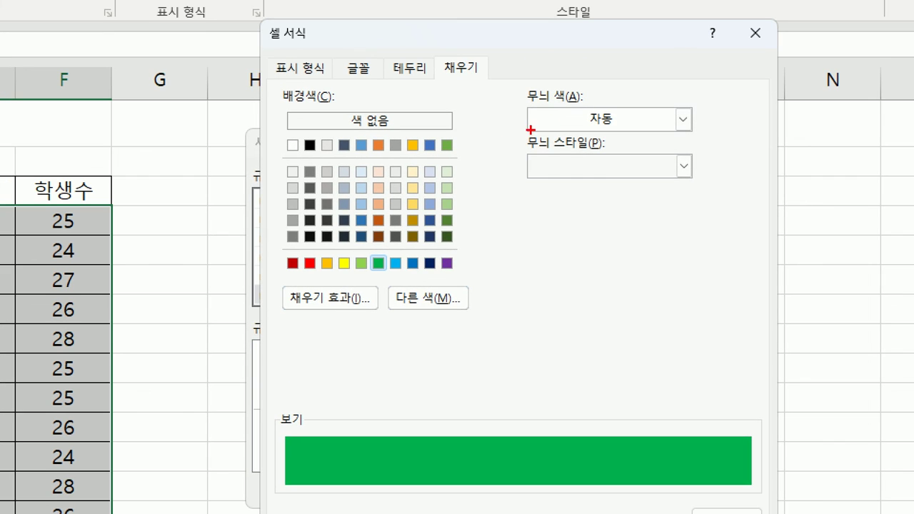
drag(349, 272, 395, 279)
mouse_move(611, 138)
mouse_down()
mouse_move(521, 131)
mouse_move(622, 91)
mouse_move(607, 143)
mouse_up()
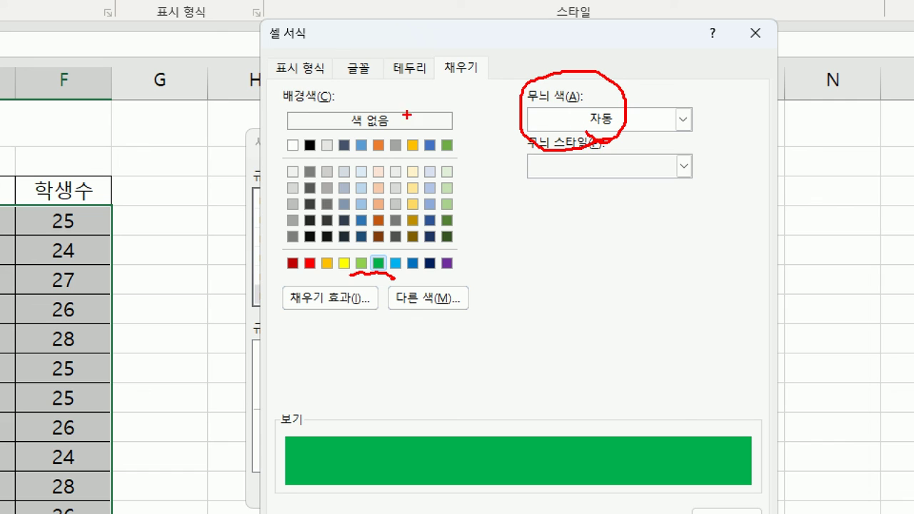
drag(272, 100, 333, 99)
key(Escape)
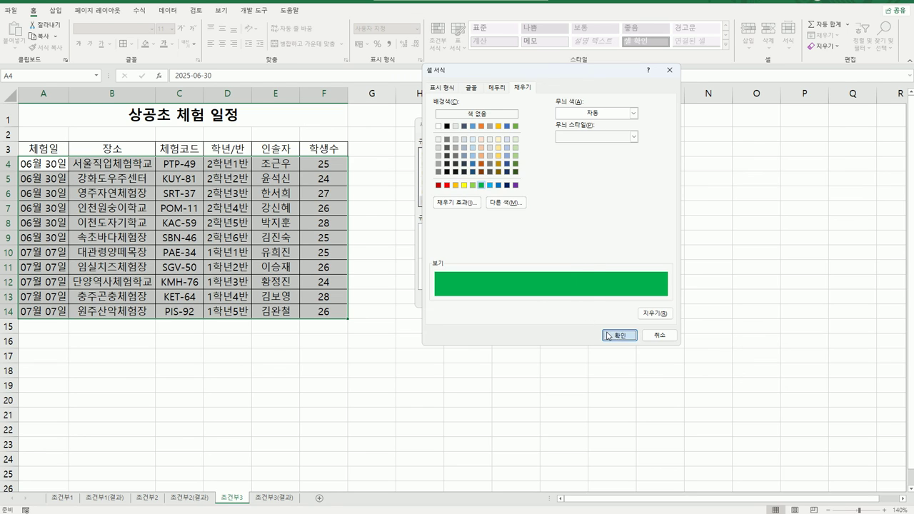
Confirm the fill format and apply the new rule to the schedule records.
click(619, 335)
click(532, 294)
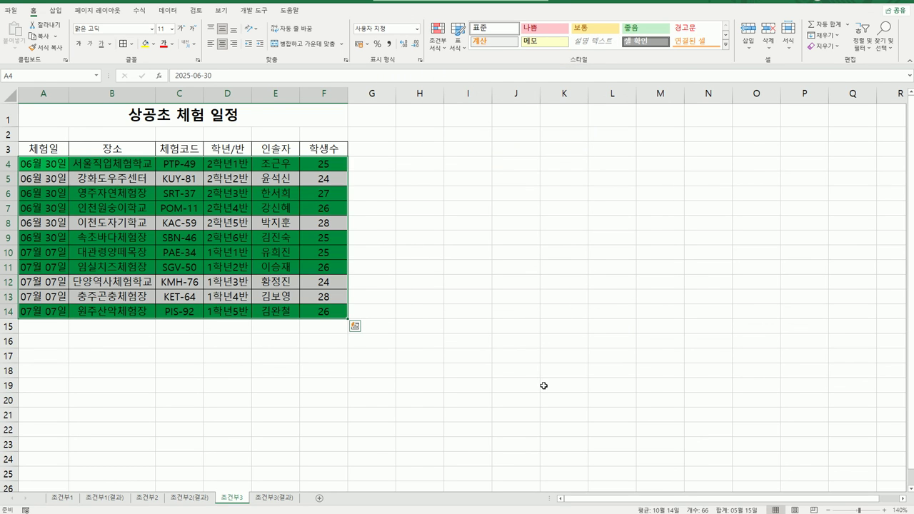
click(544, 384)
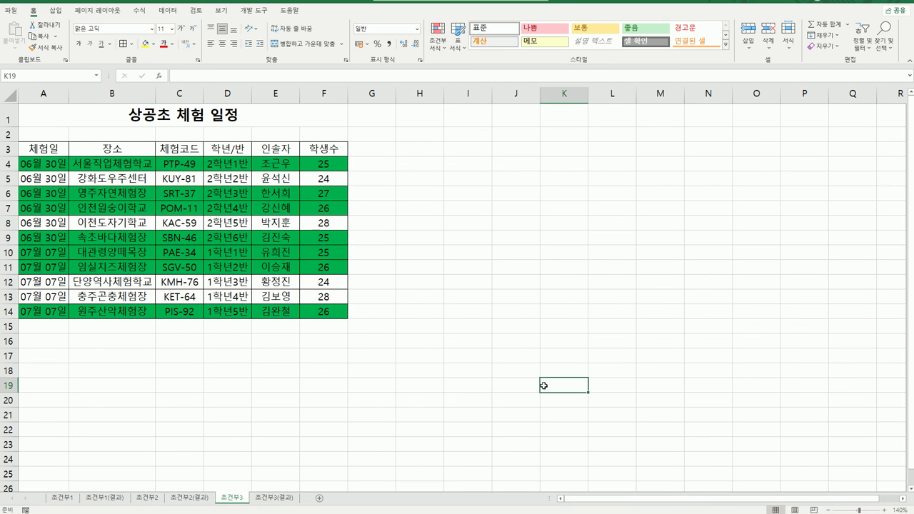
Check the 체험코드 values in the formatted rows and compare the 조건부3 sheet with 조건부3(결과).
click(197, 166)
click(178, 194)
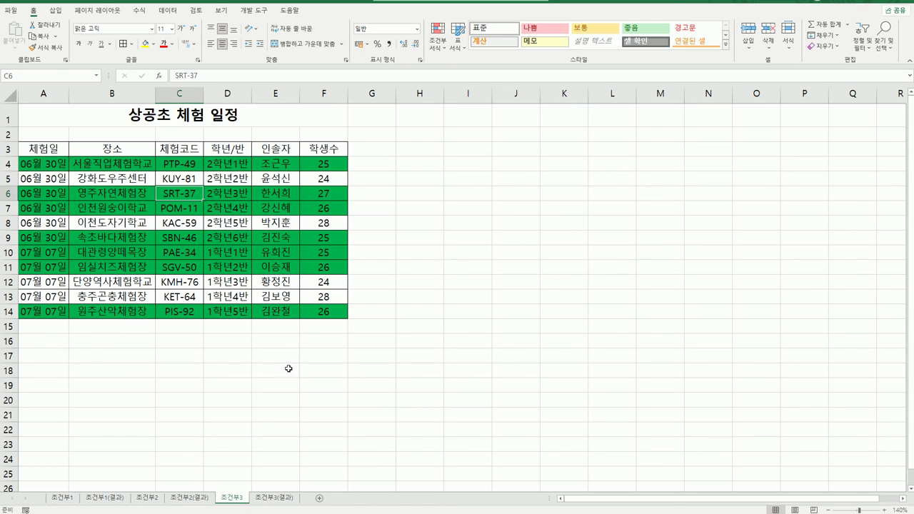
click(277, 502)
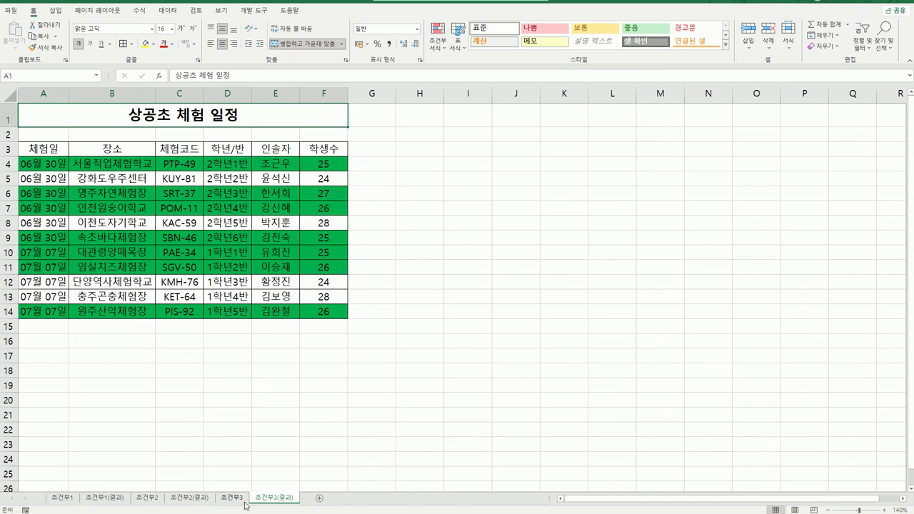
click(246, 505)
click(294, 502)
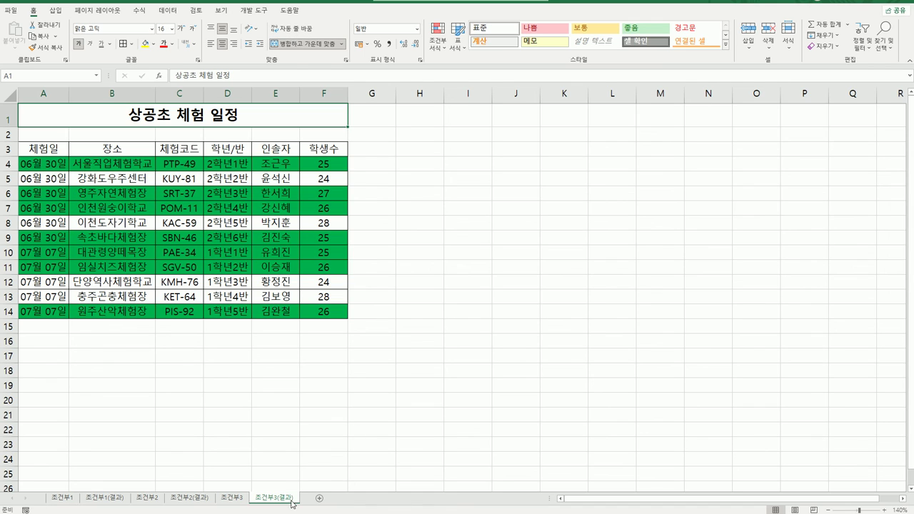
click(429, 373)
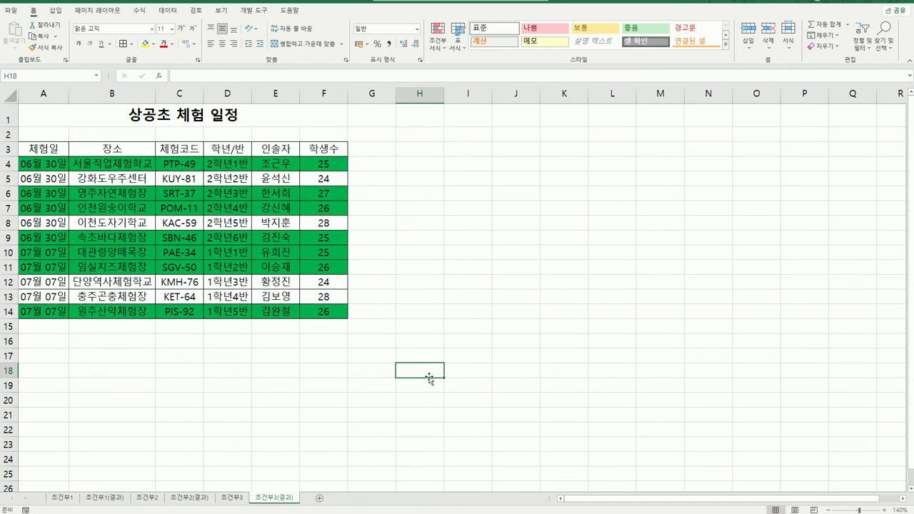